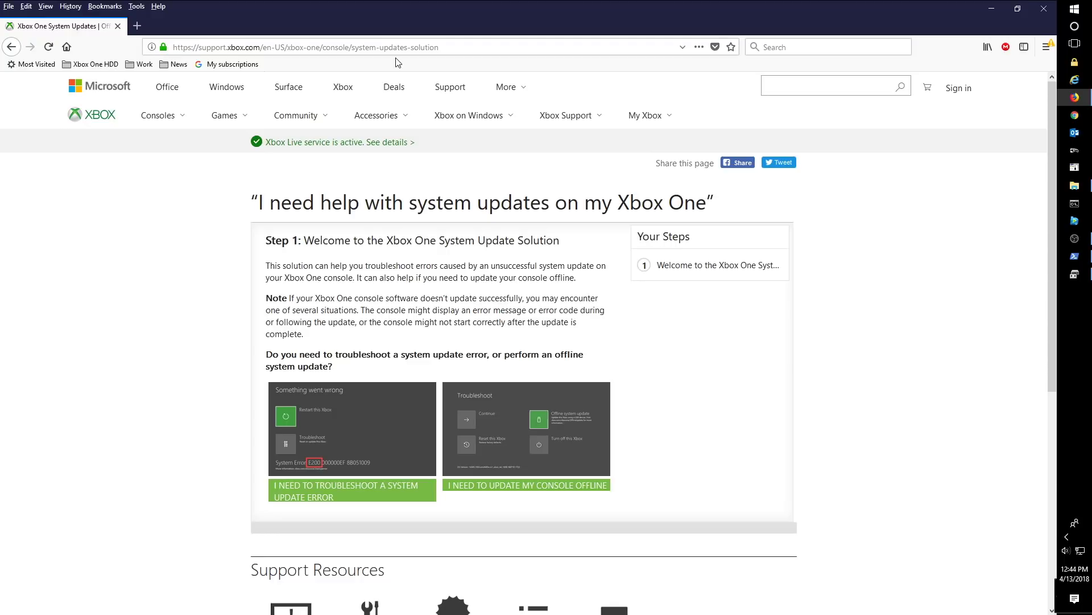
Download the 4.5 GB OSU1.zip from the Xbox One HDD bookmark, choosing Save File
click(105, 67)
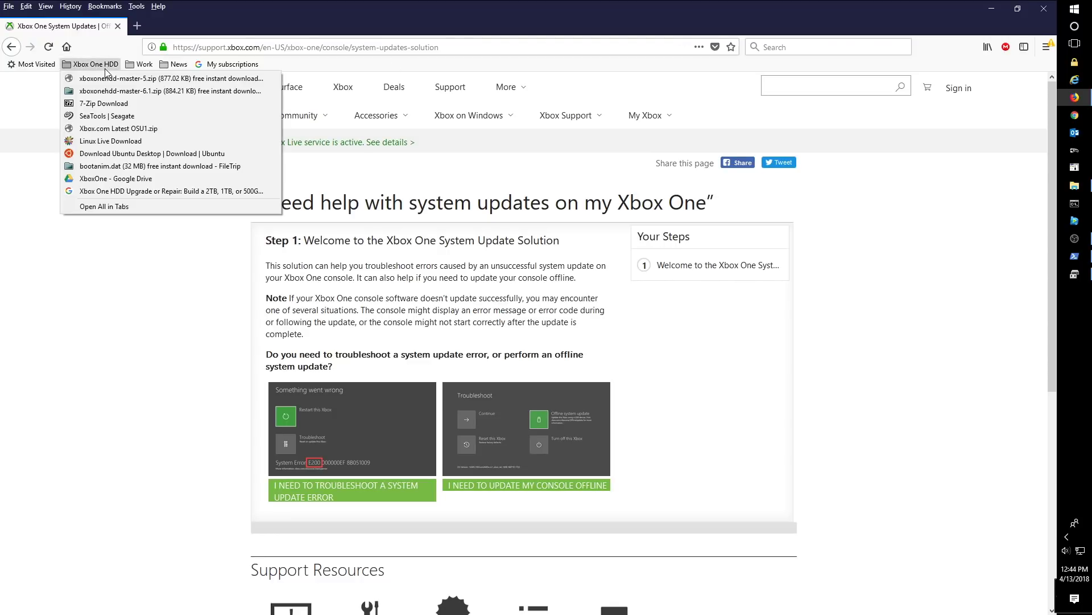
click(123, 129)
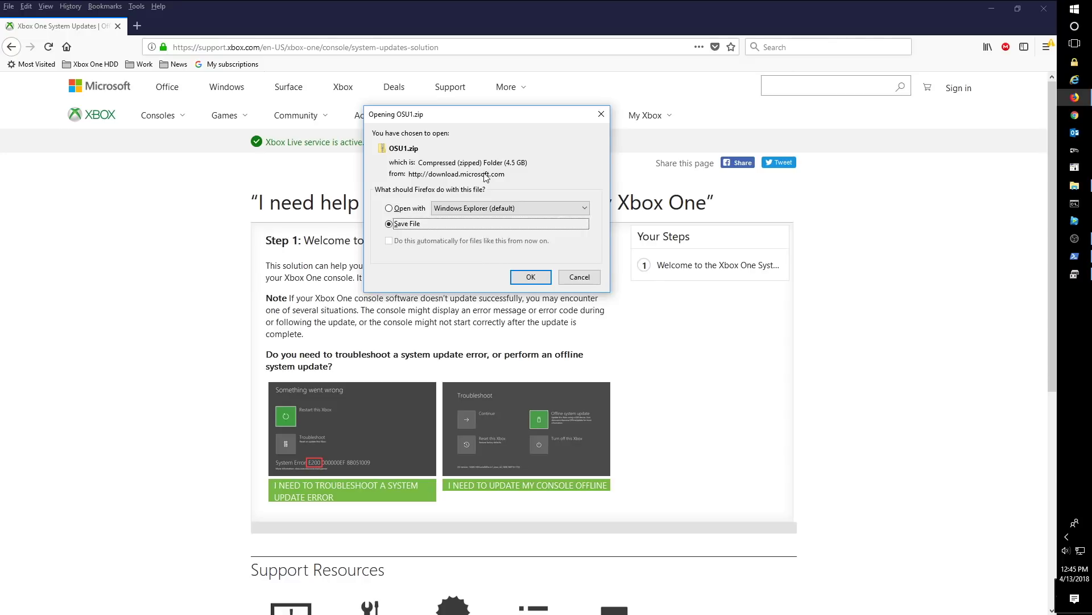
Save OSU1.zip into the M:\GAMES\XONE\OSU folder
click(532, 278)
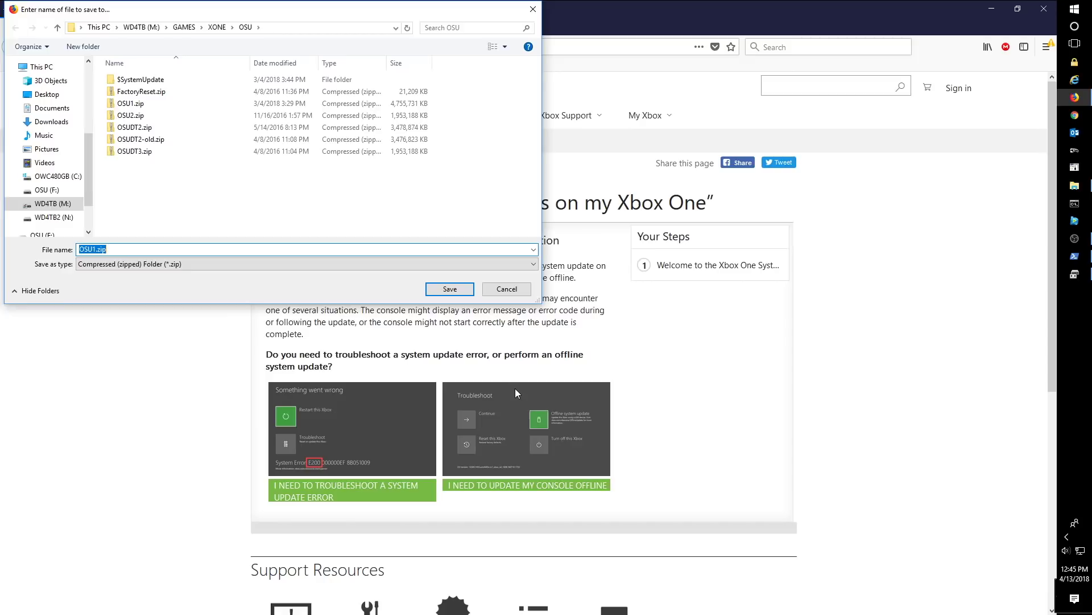
click(287, 28)
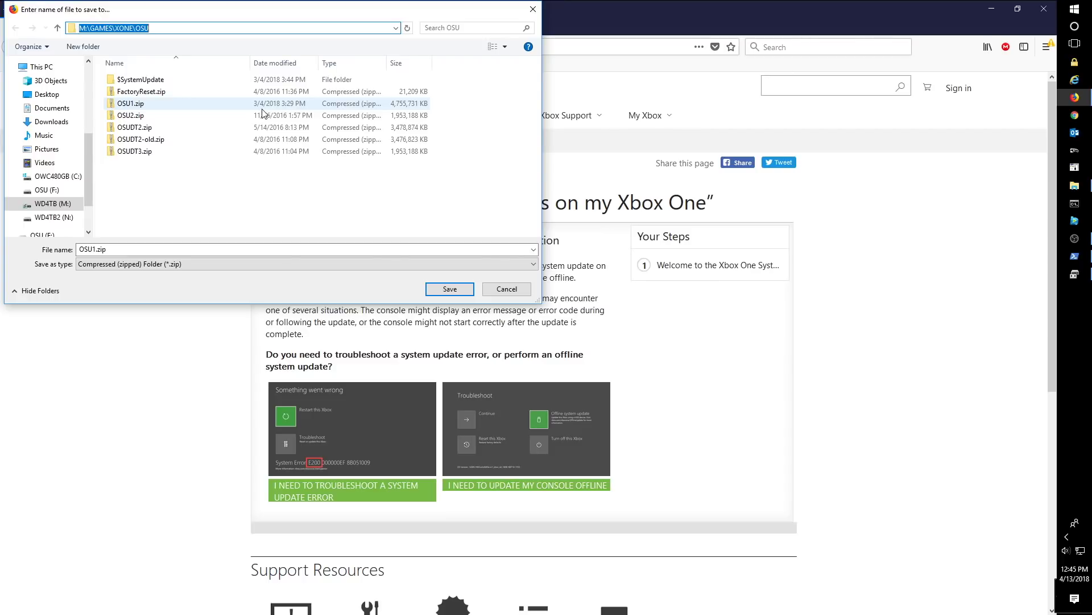
click(457, 290)
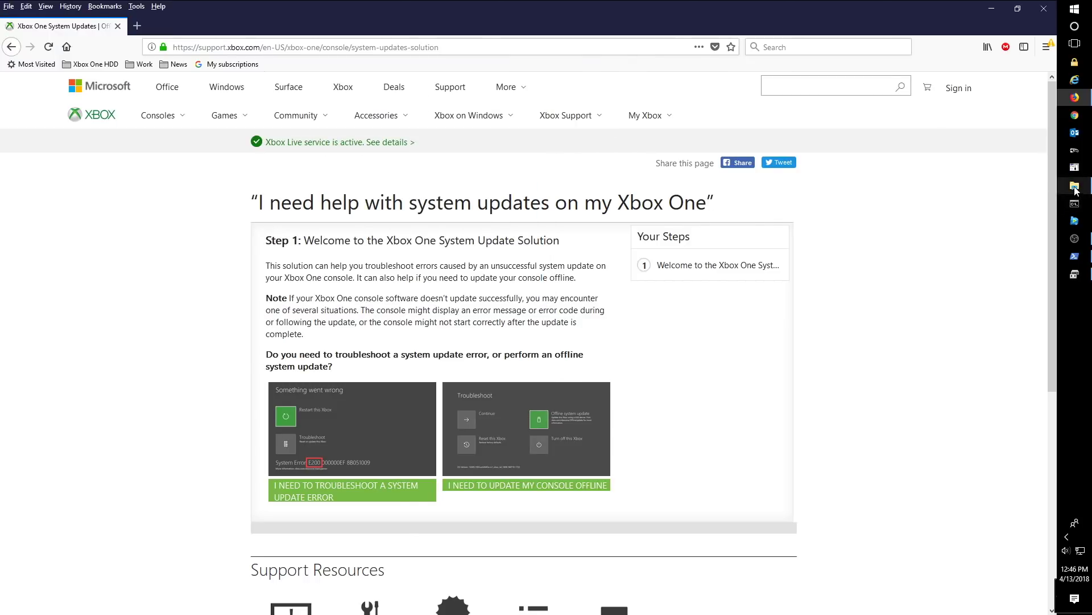
Select OSU1.zip in File Explorer's OSU folder, then open the OSU (F:) USB drive
click(1074, 185)
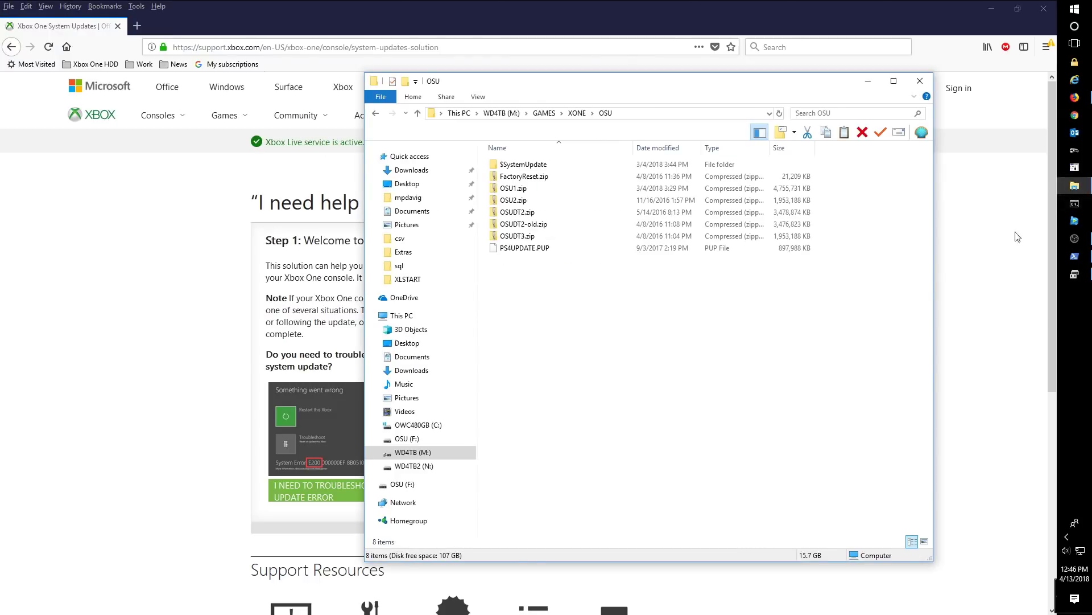
click(502, 189)
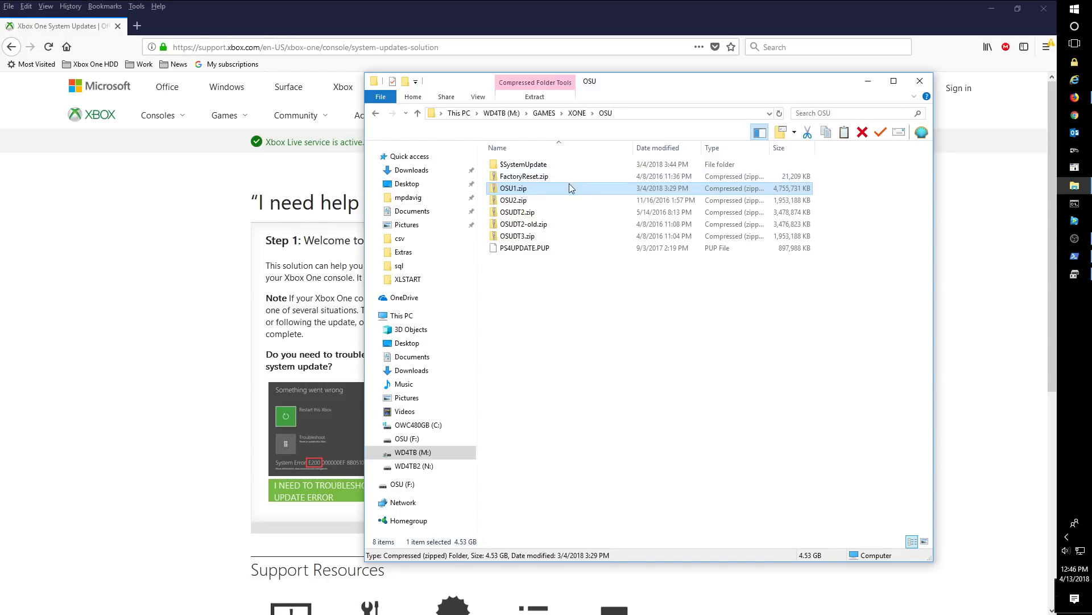
click(401, 439)
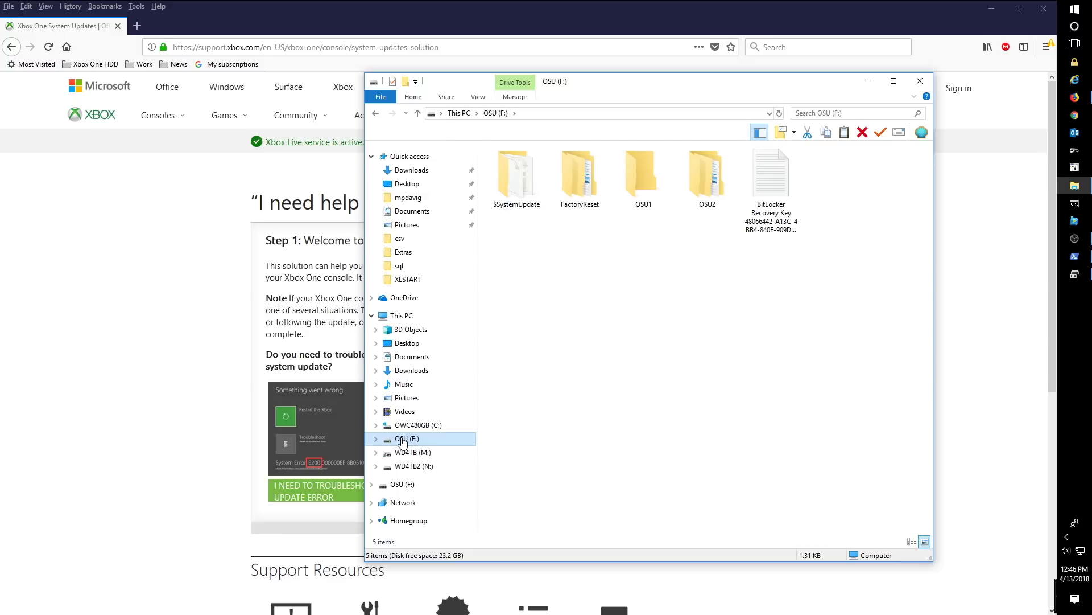
Review OSU (F:) Properties on the General and Tools tabs, then bring up Disk Management
right_click(403, 440)
click(424, 430)
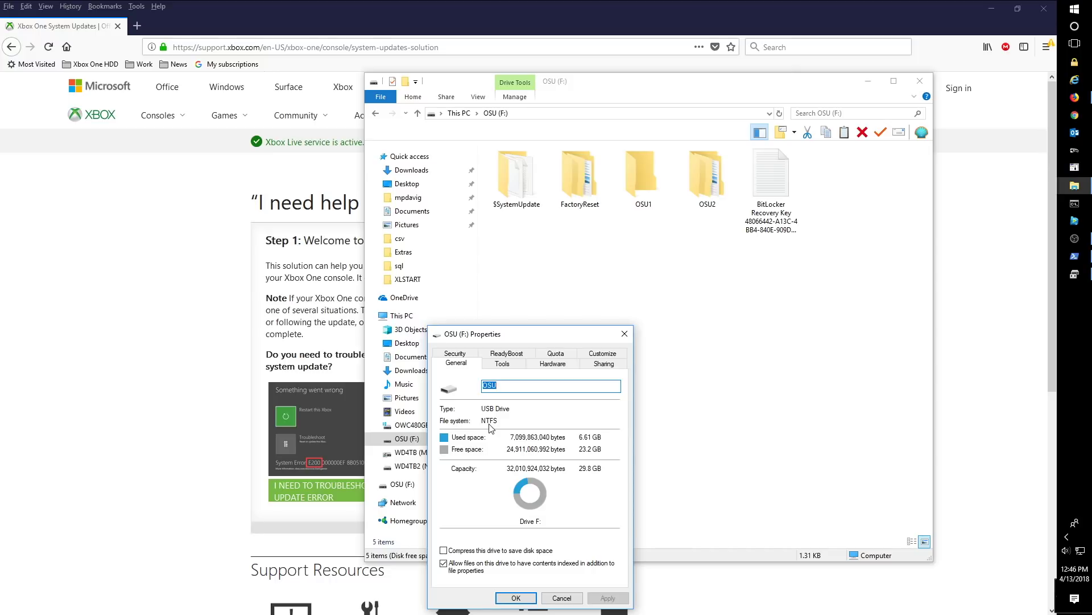
click(502, 364)
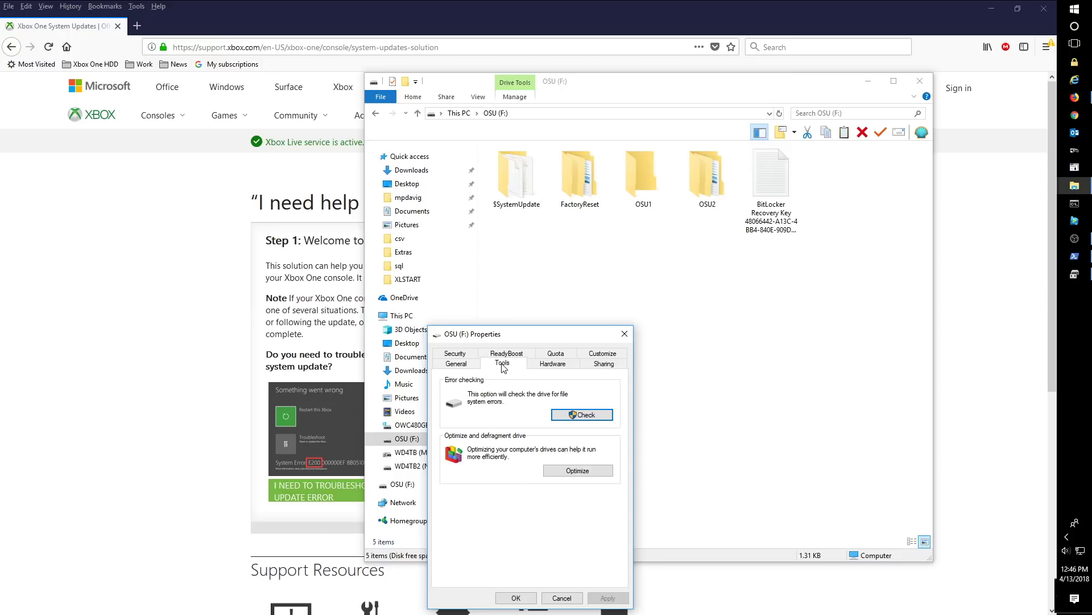
click(465, 364)
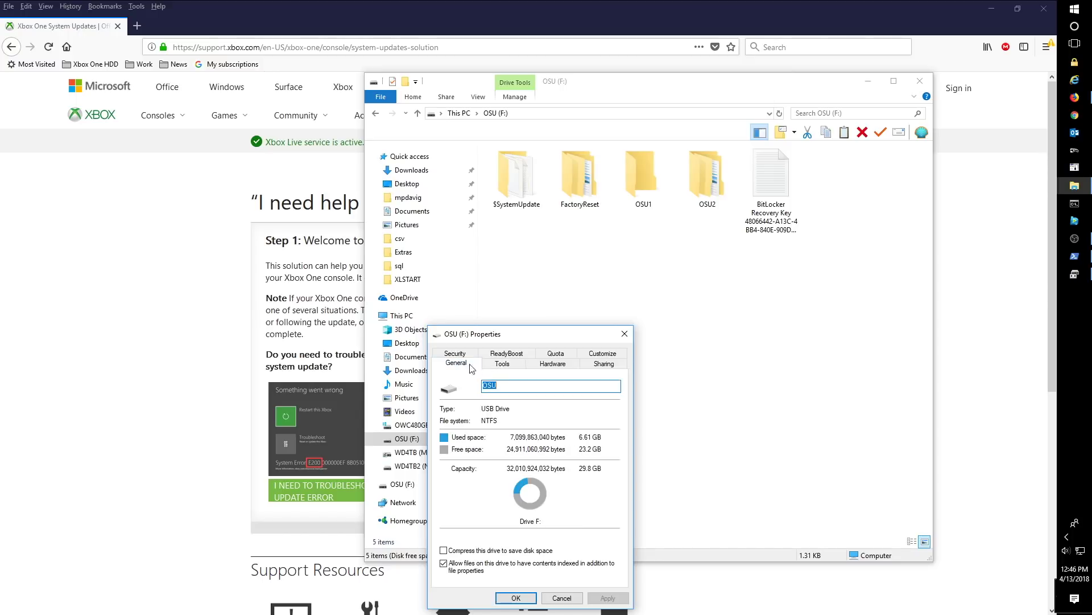
click(508, 365)
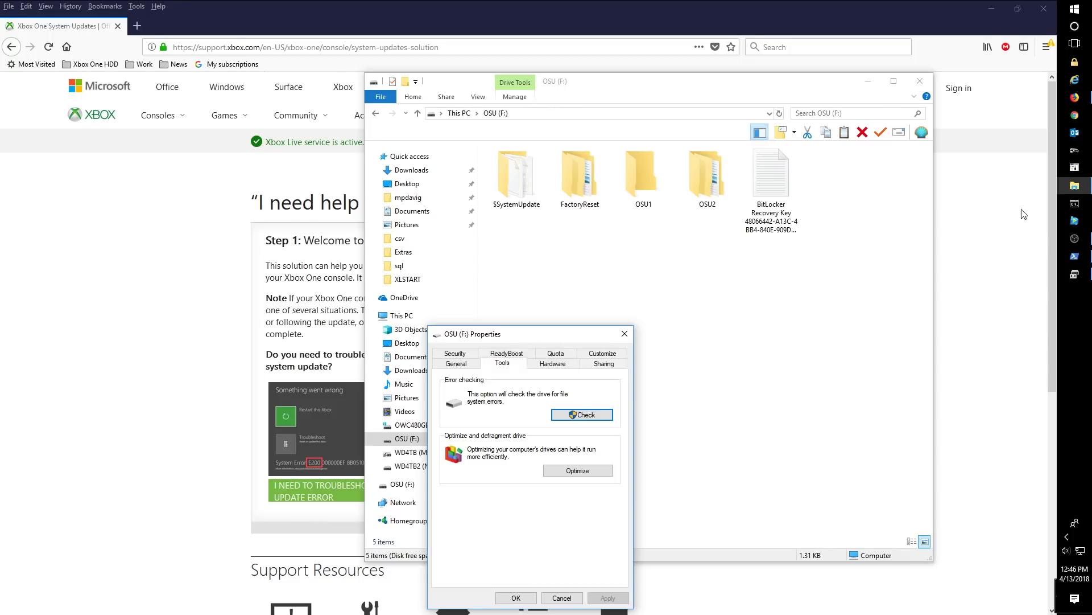
click(1075, 275)
Close Disk Management and relaunch it by running diskmgmt.msc from the Start menu's Run prompt
key(alt+F4)
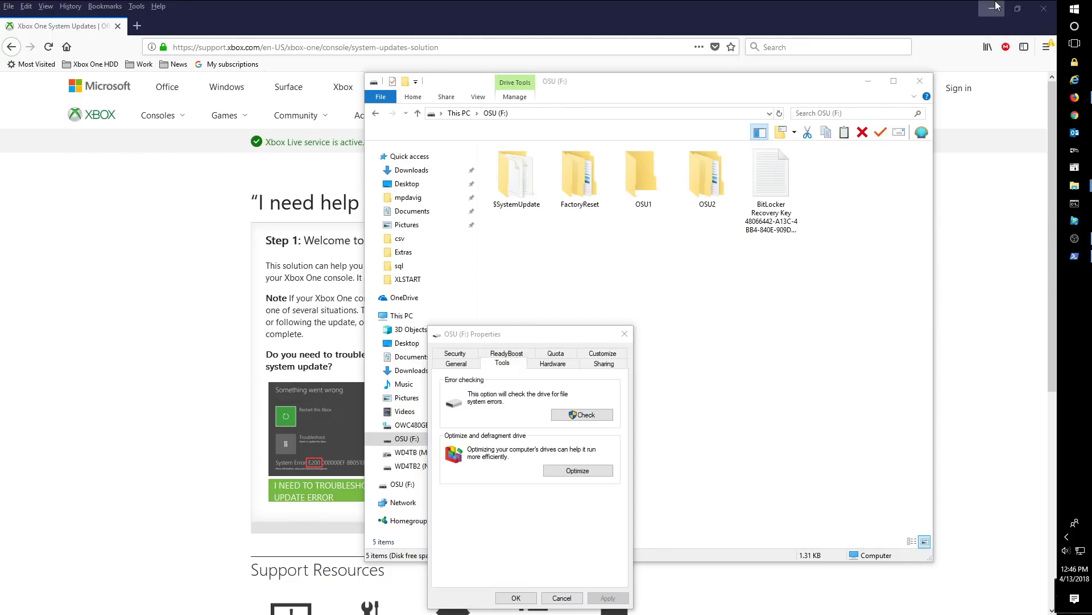
click(1074, 9)
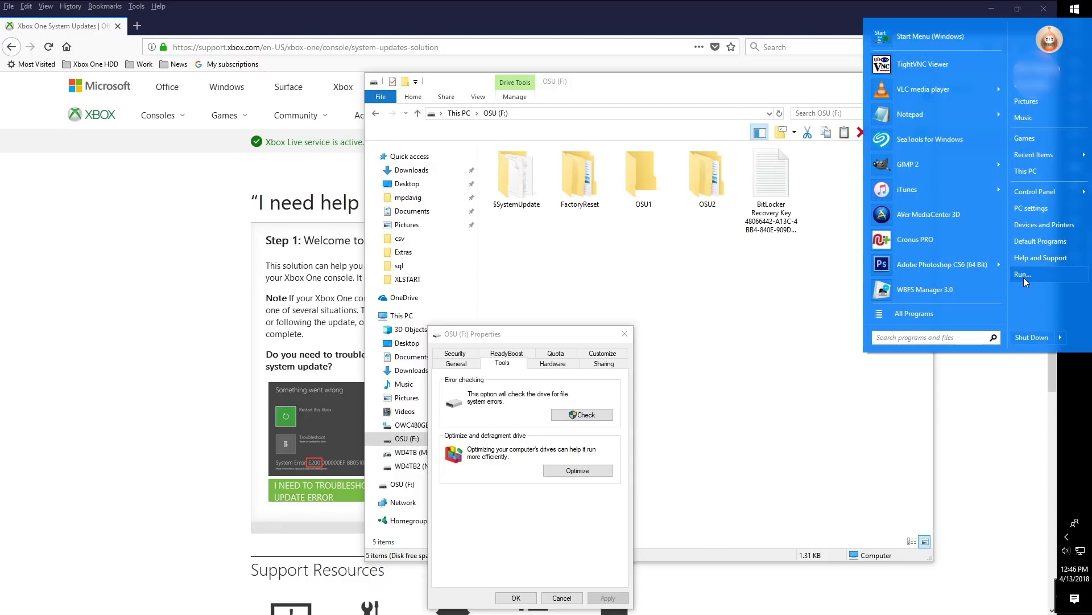
click(1023, 276)
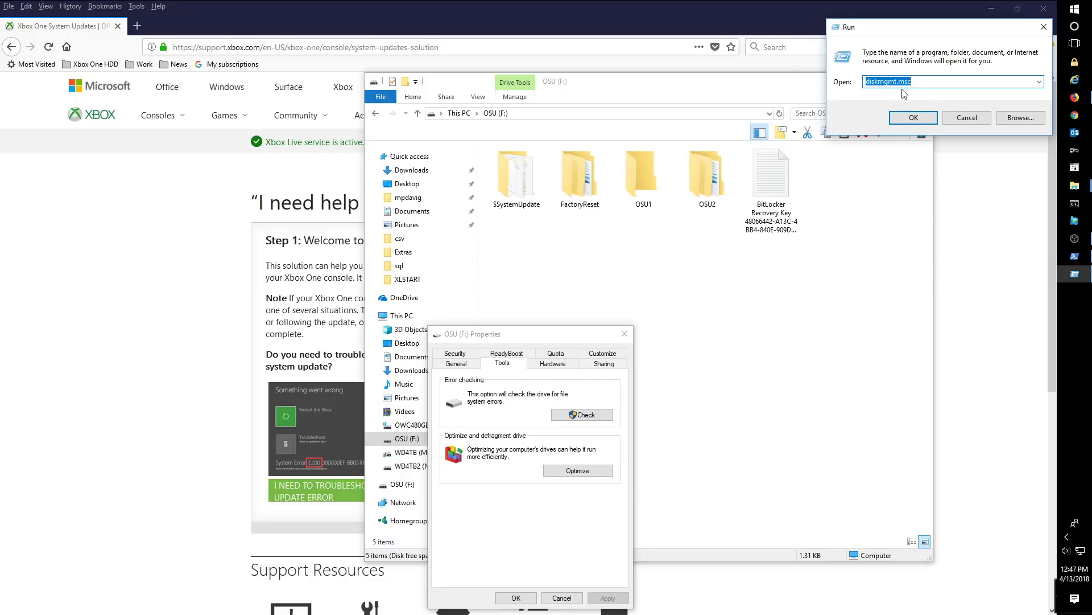
click(913, 118)
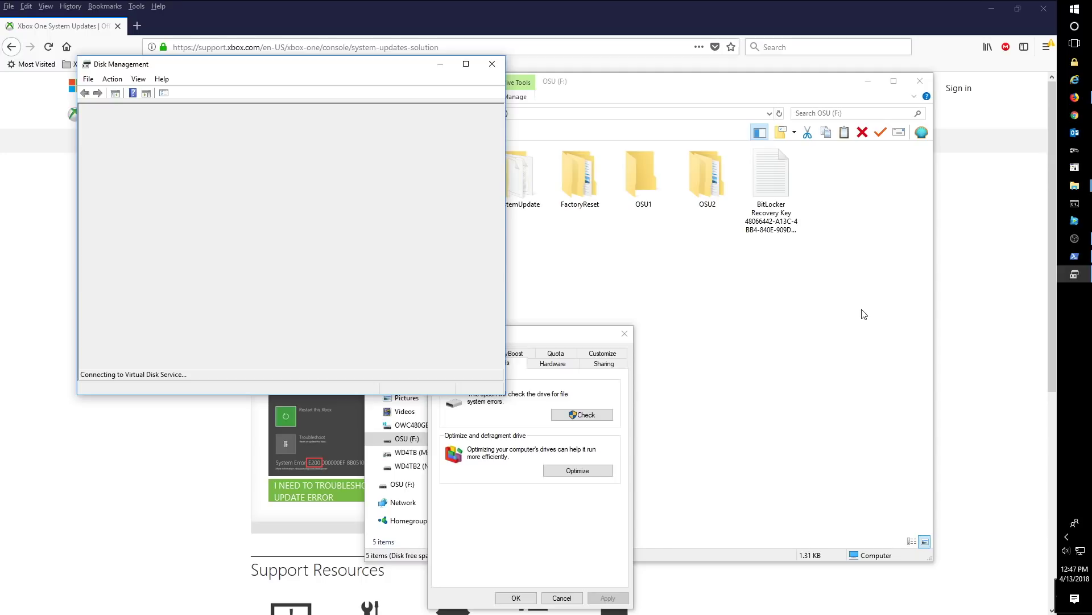
Search Windows for diskmgmt.msc
key(super+s)
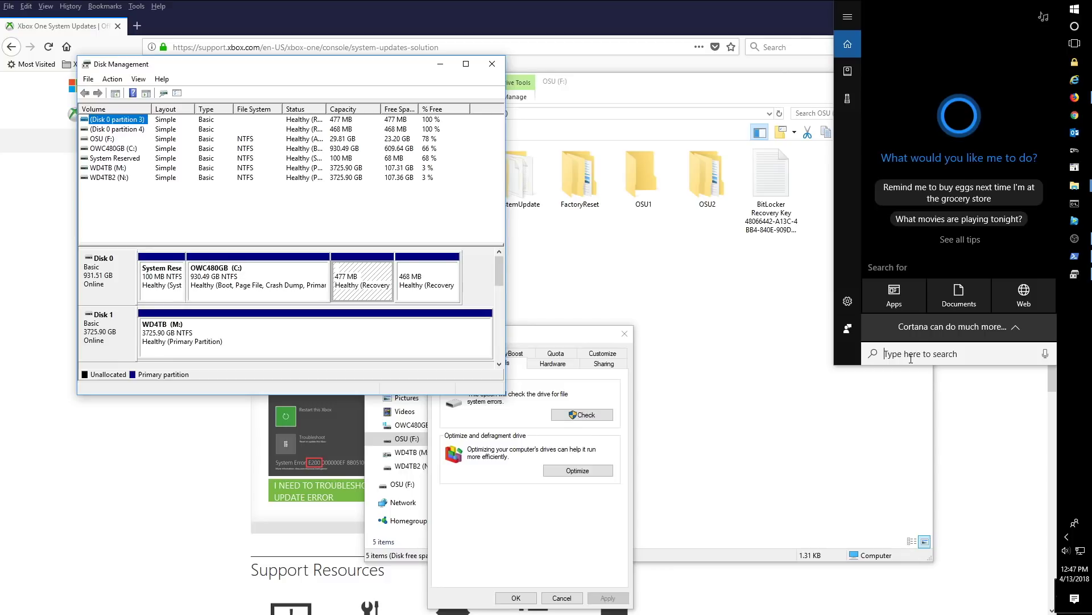
text(disk)
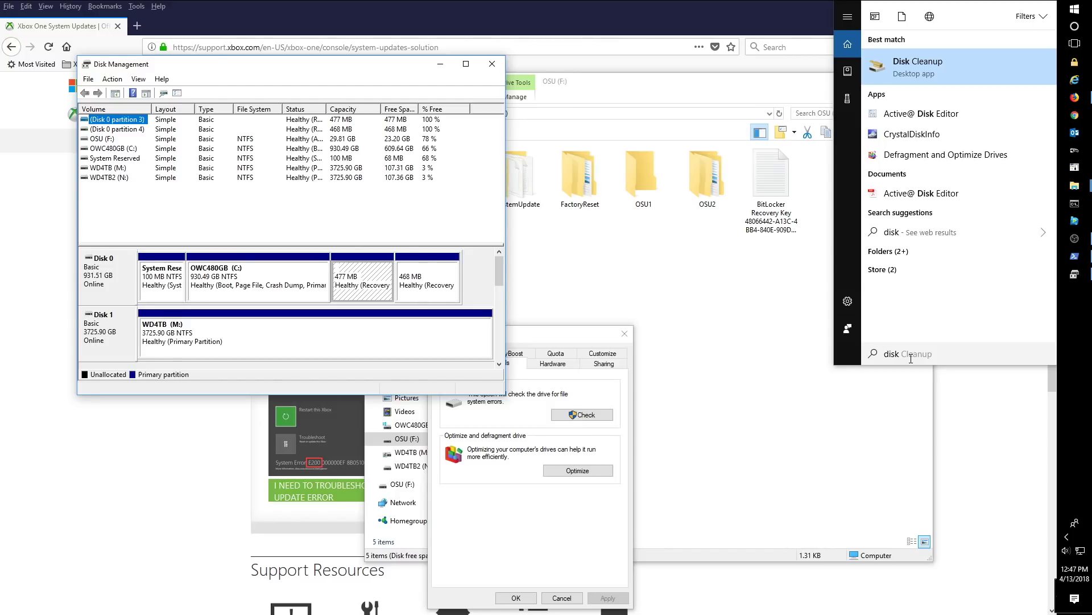
text(mgmt.msc)
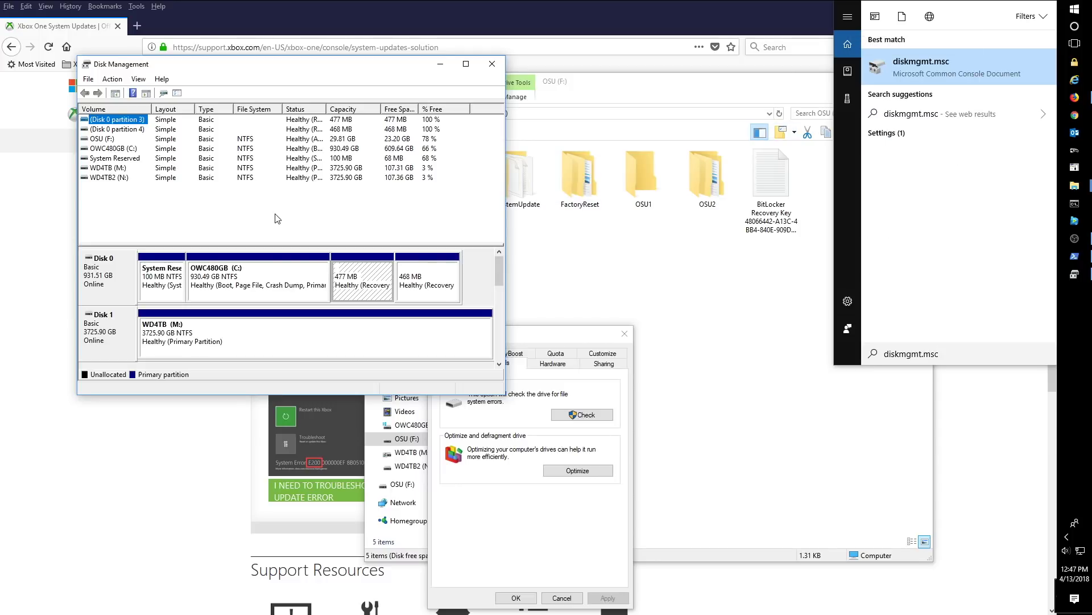
Open Format for the OSU (F:) partition, pick NTFS, then close it without formatting
click(95, 139)
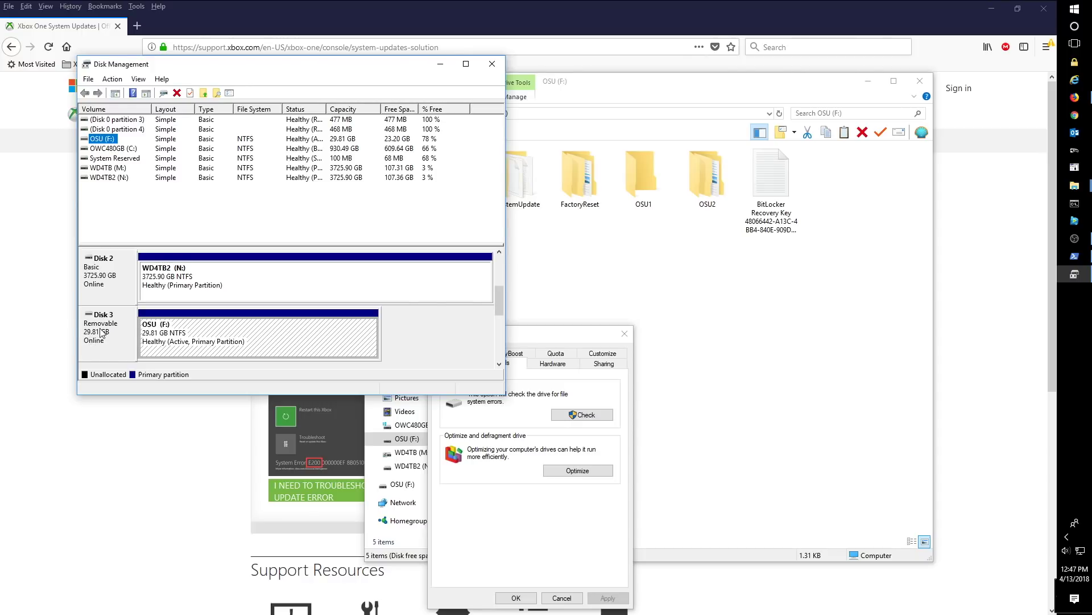
right_click(187, 327)
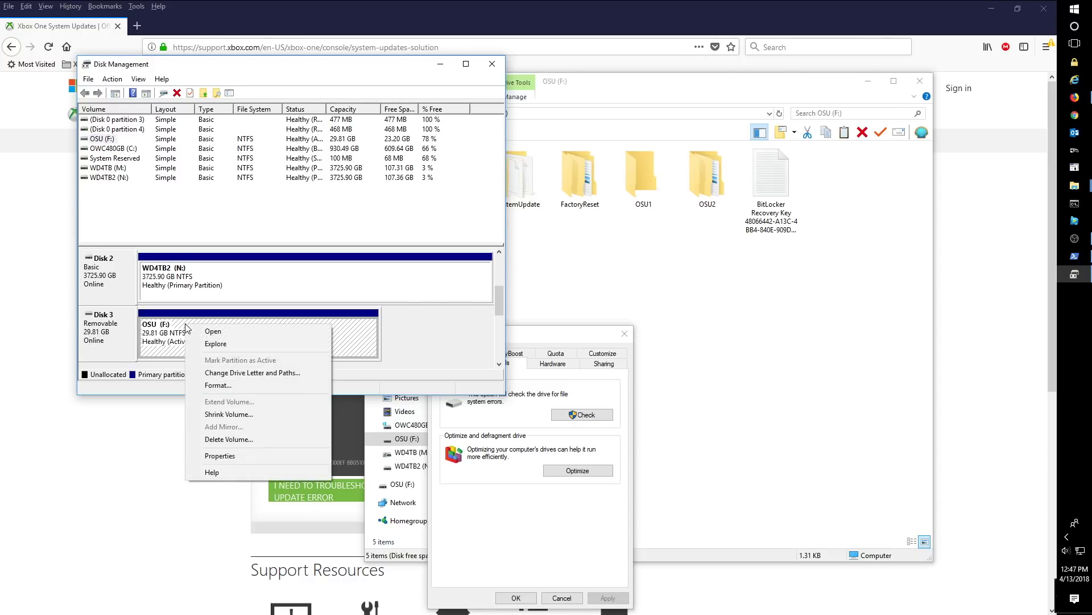
click(224, 386)
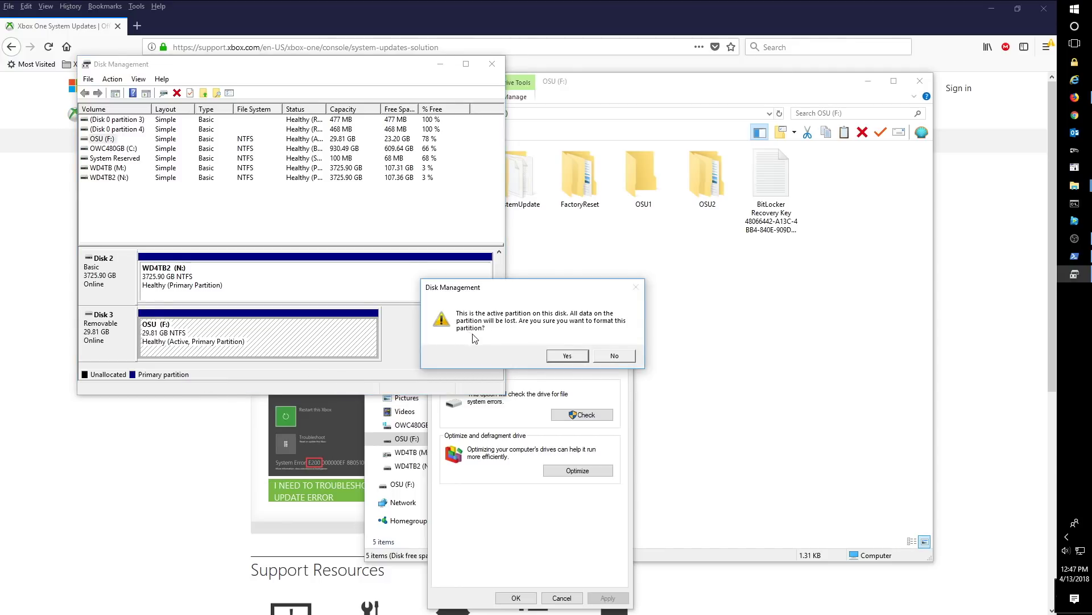
click(570, 356)
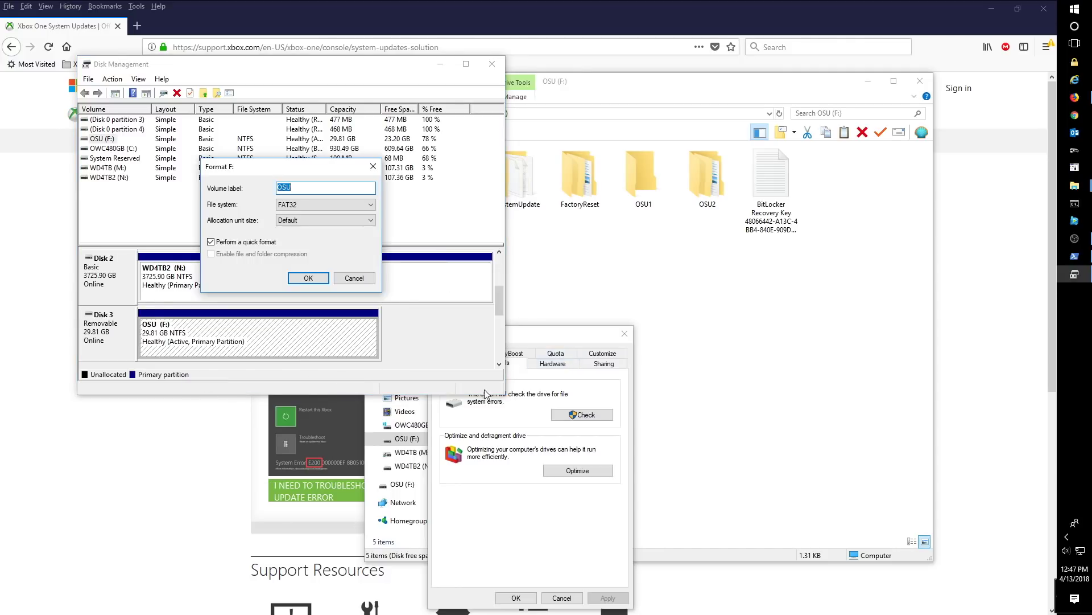
click(305, 205)
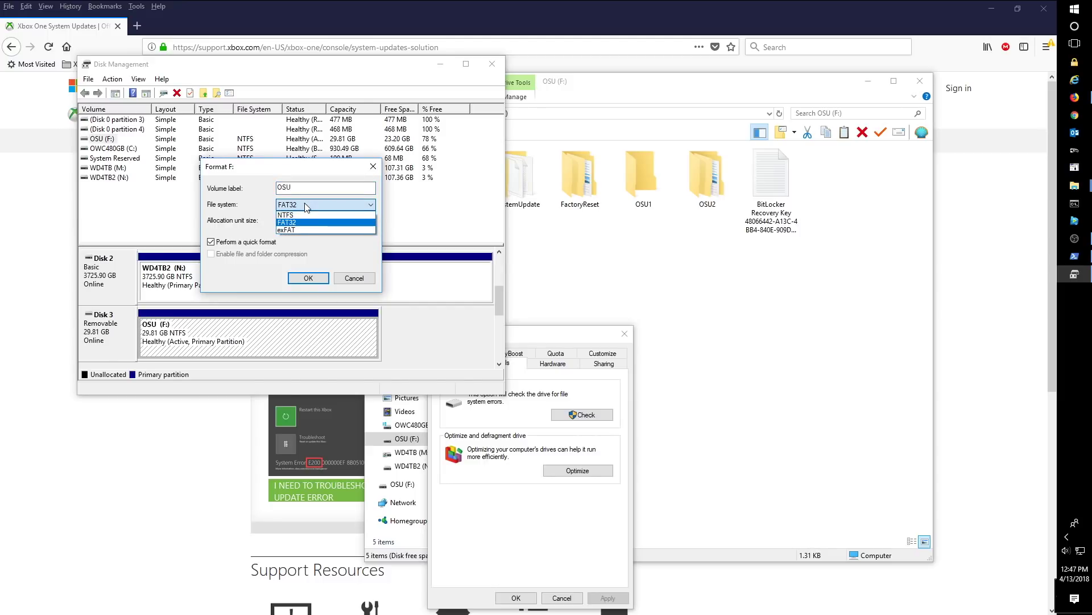
click(289, 216)
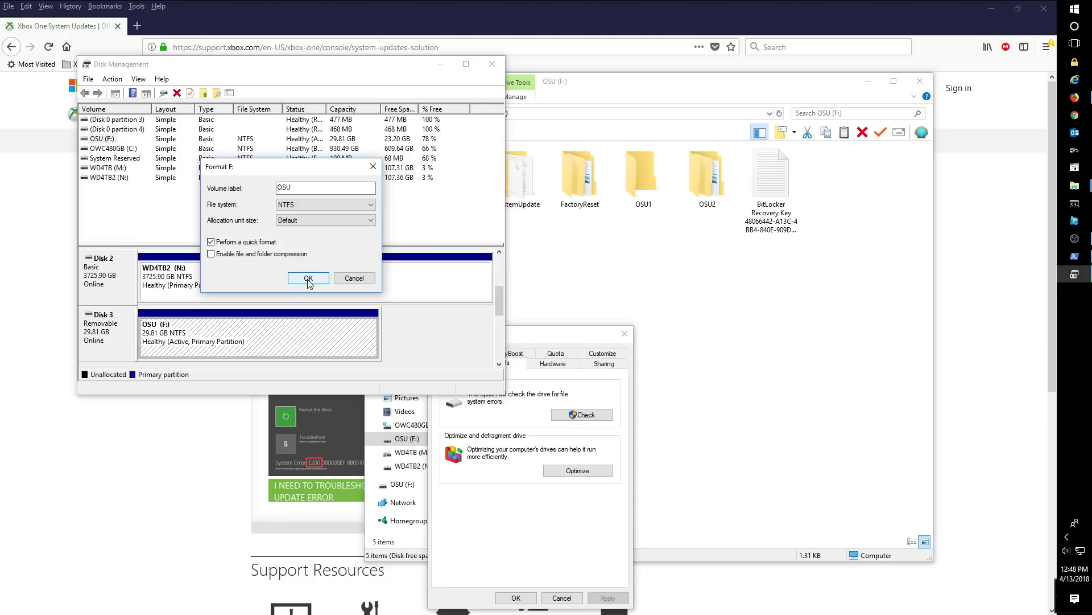
click(373, 167)
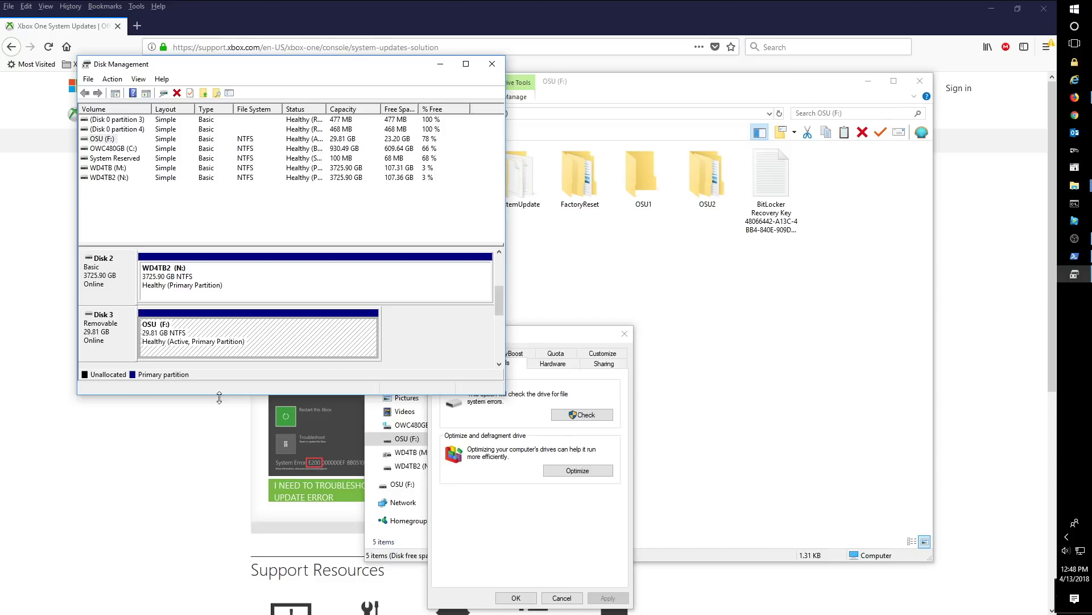
Take the OSU (F:) Explorer window back to M:\GAMES\XONE\OSU listing the 4.53 GB OSU1.zip
click(710, 332)
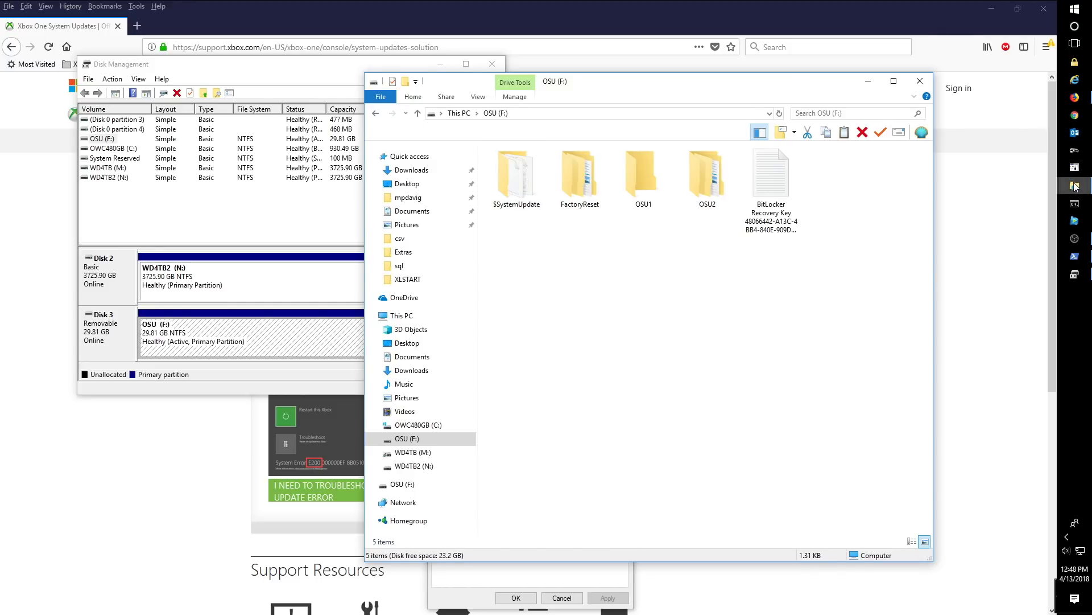
mouse_move(1076, 187)
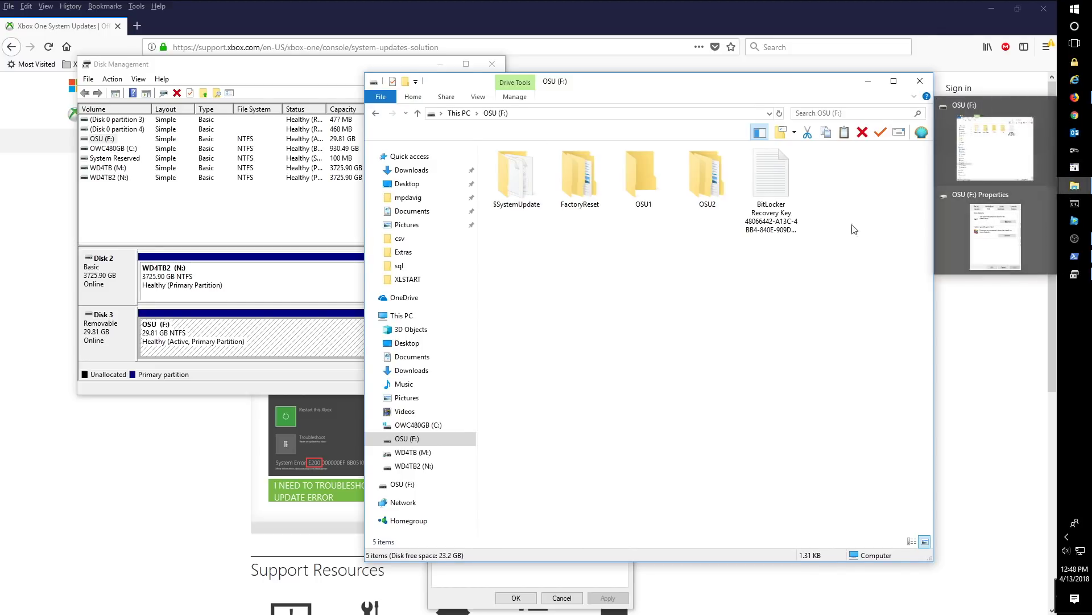
click(375, 114)
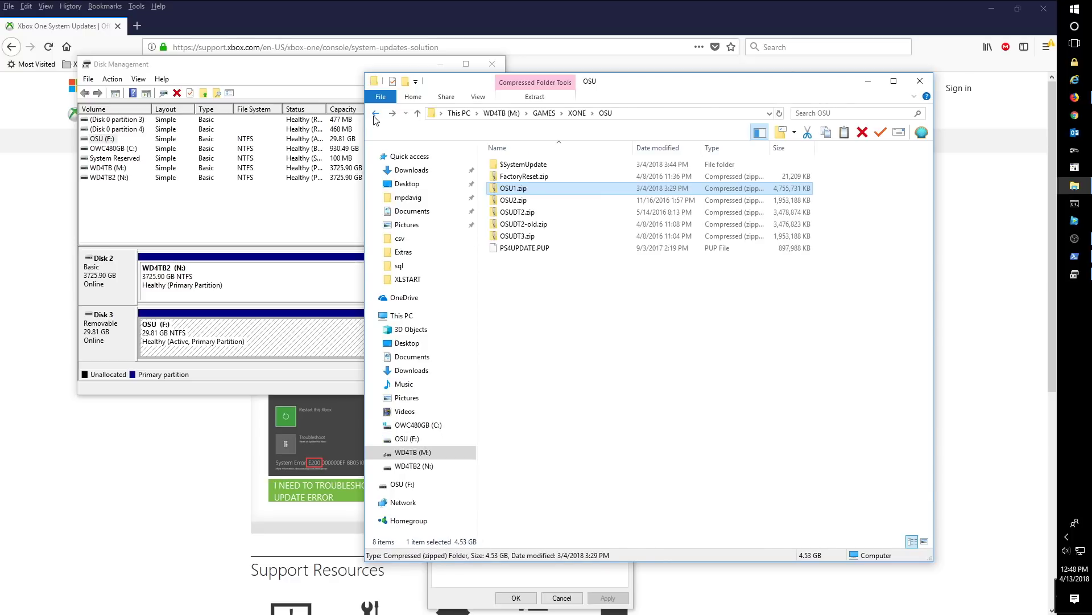
Open OSU1.zip in 7-Zip File Manager and select its $SystemUpdate folder
right_click(514, 192)
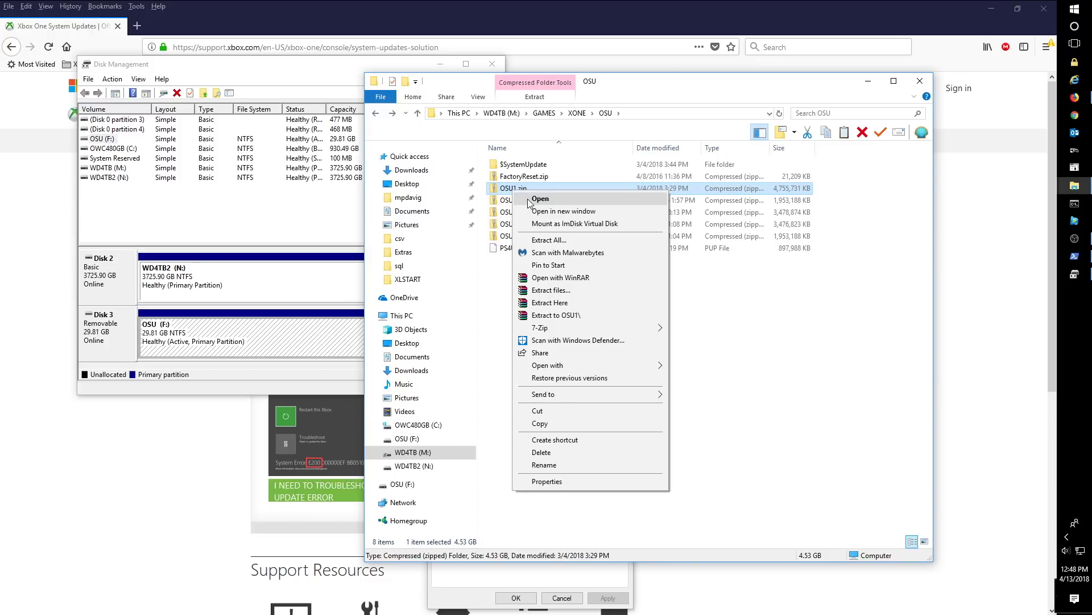
mouse_move(553, 332)
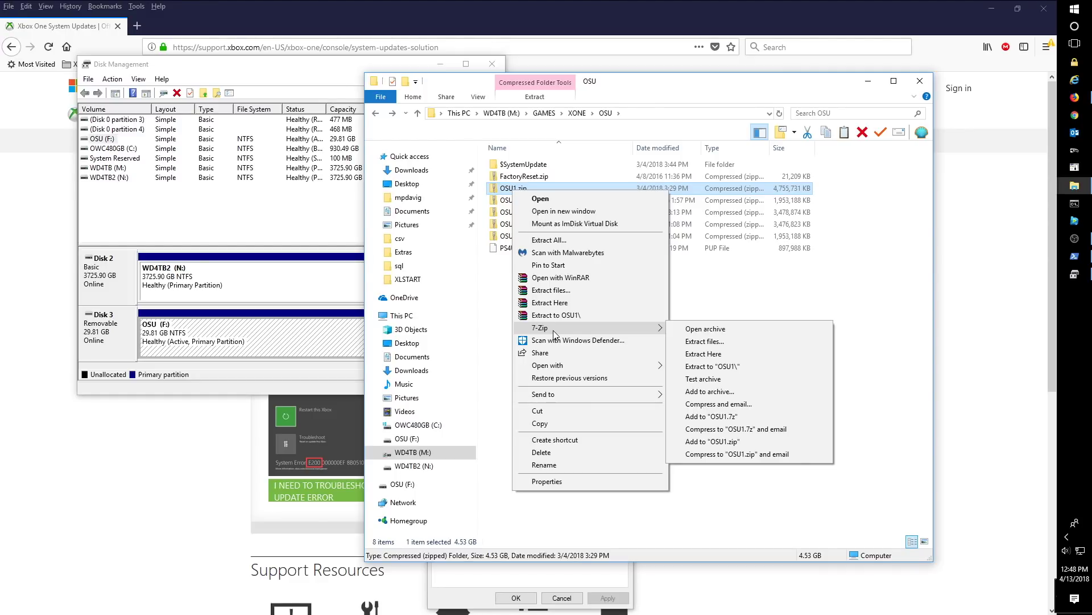
click(698, 333)
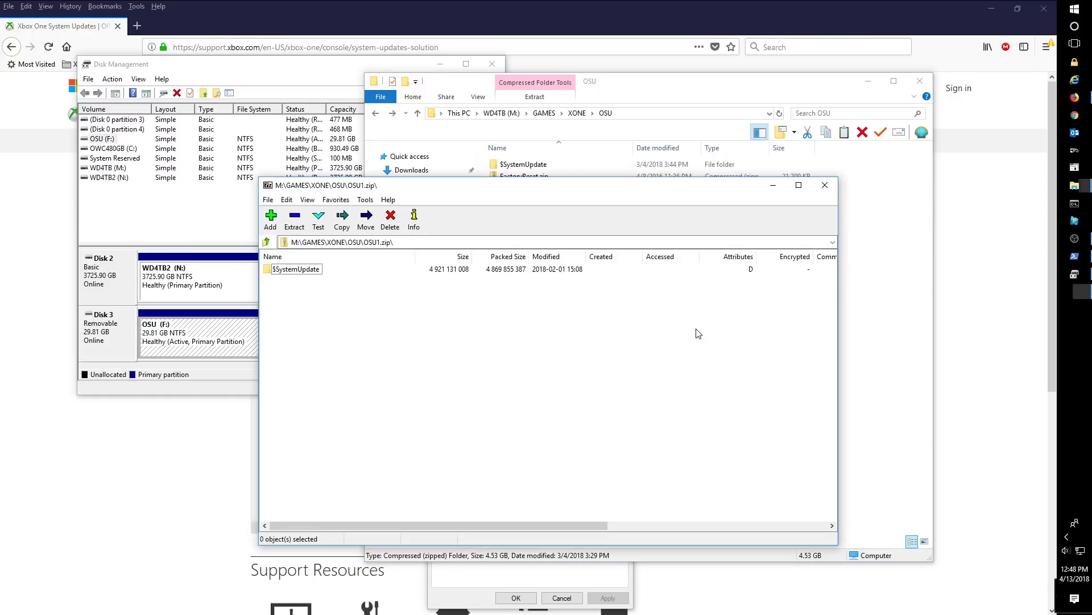
drag(487, 190, 724, 261)
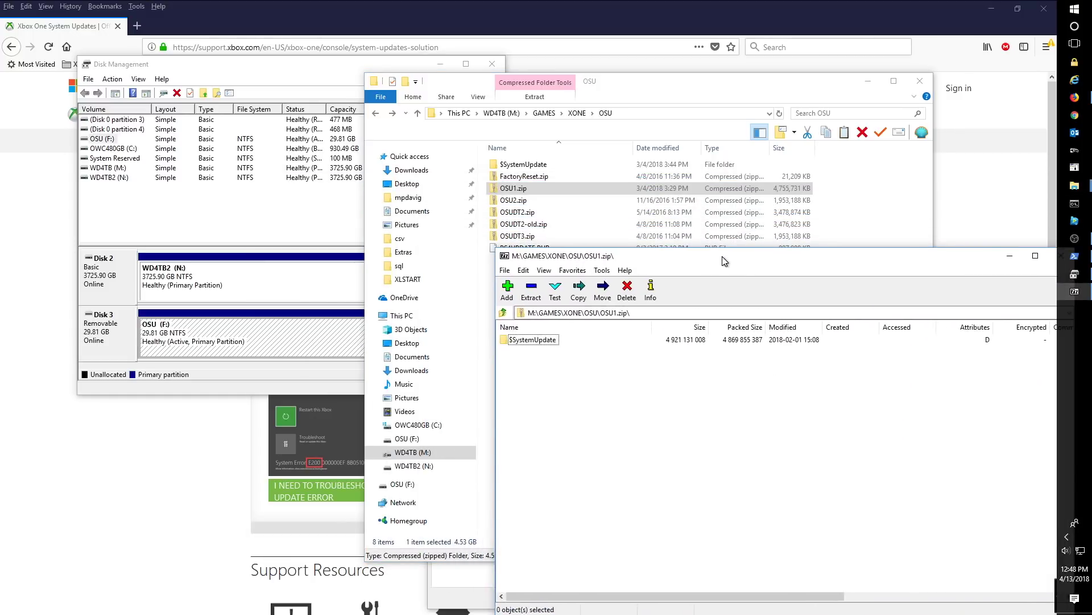
click(518, 342)
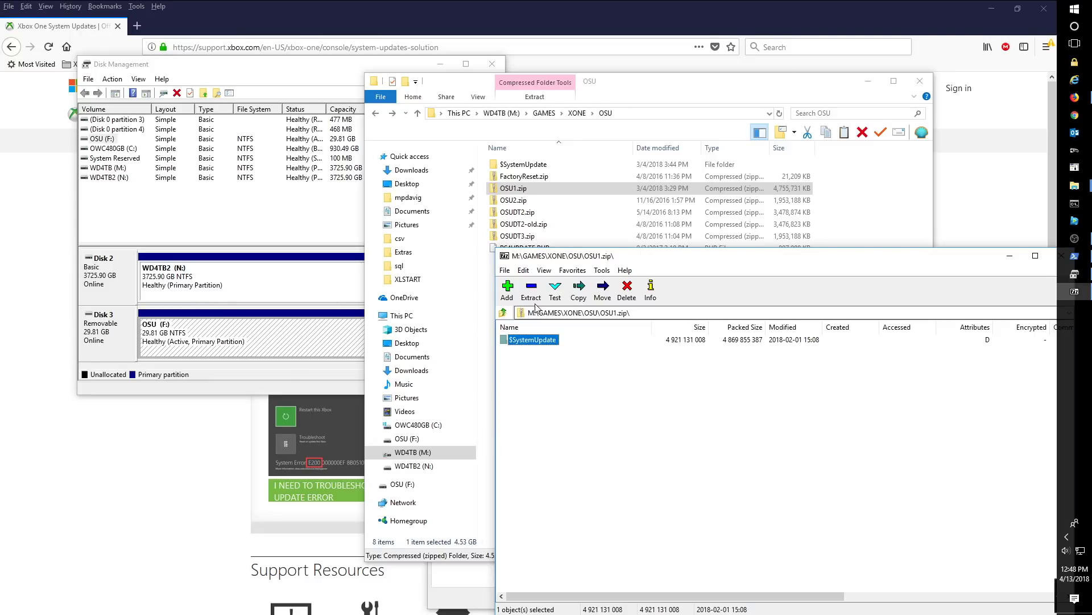
Copy $SystemUpdate to OSU (F:), answering No to All for files already there
click(579, 289)
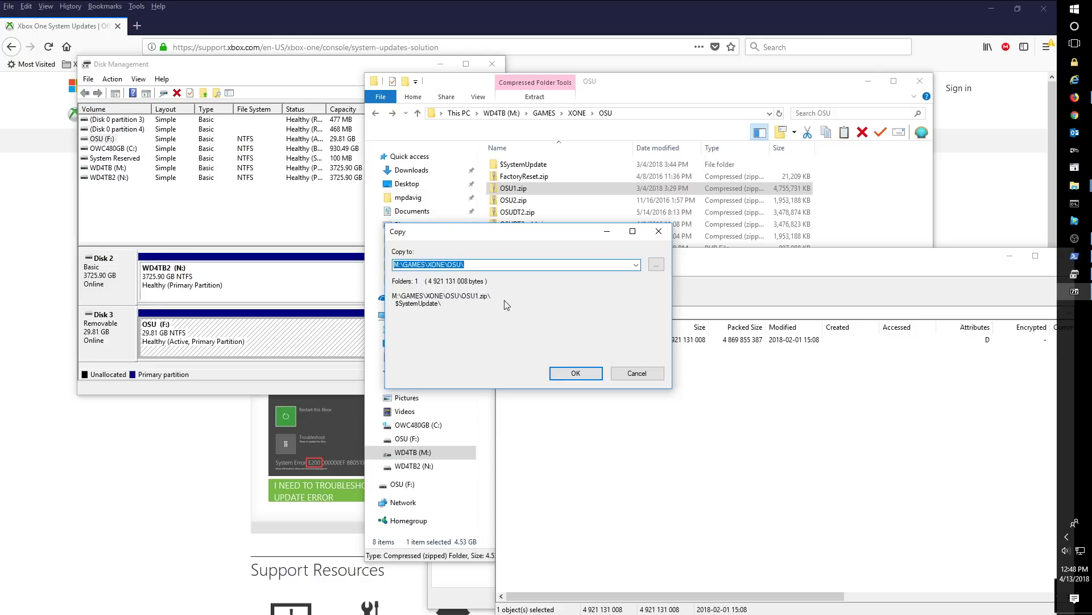
click(656, 265)
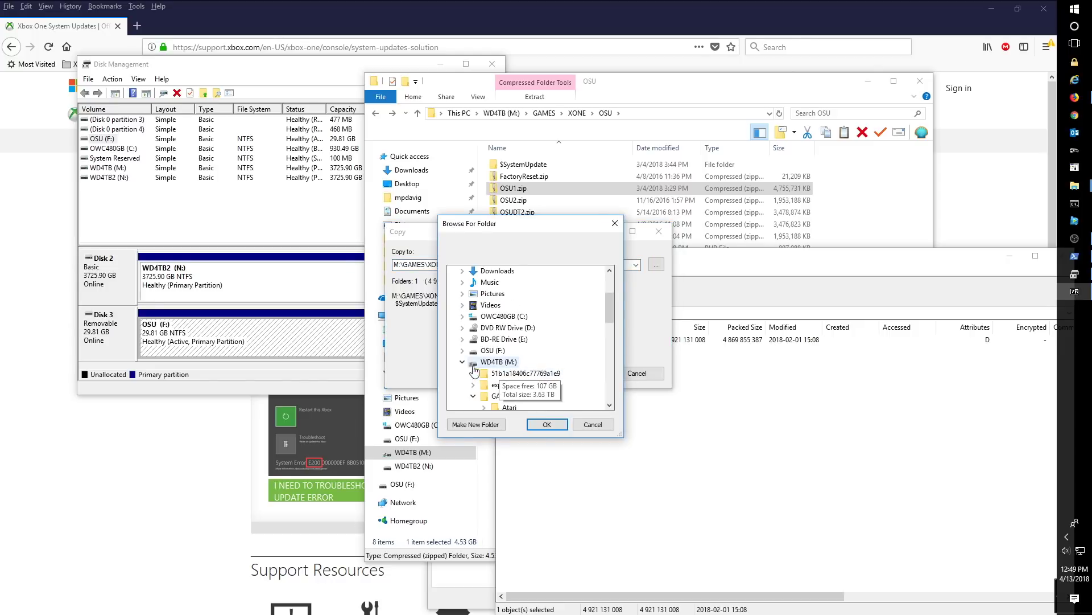
click(487, 350)
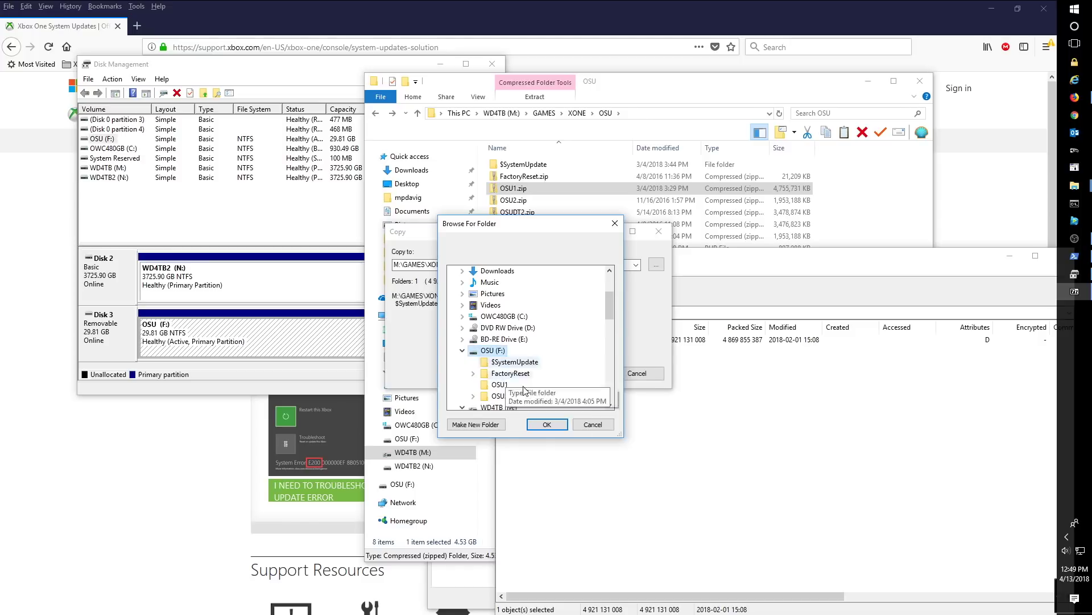
click(549, 425)
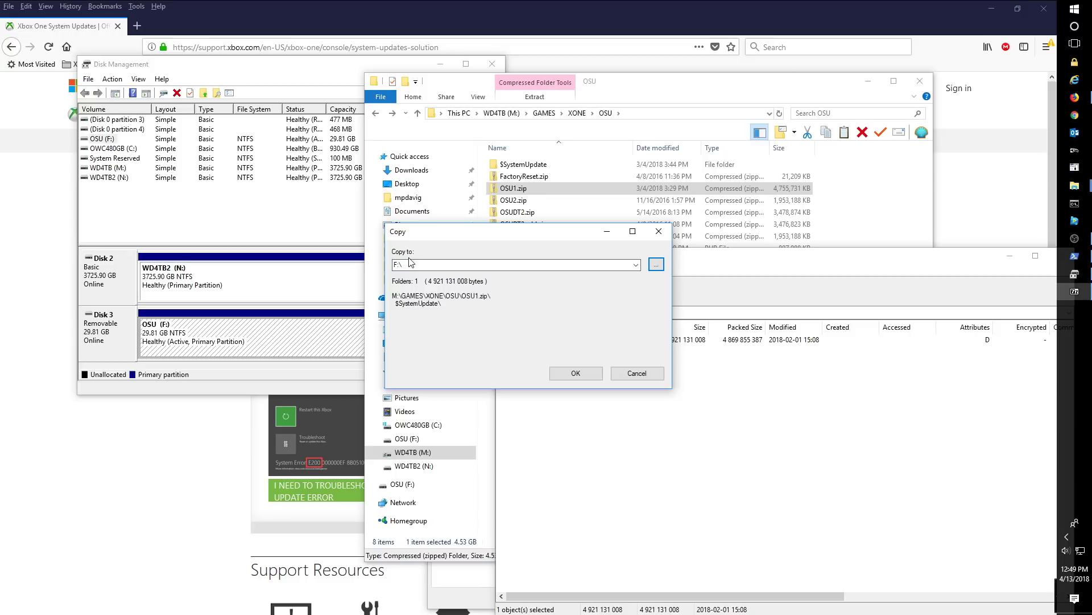
click(576, 373)
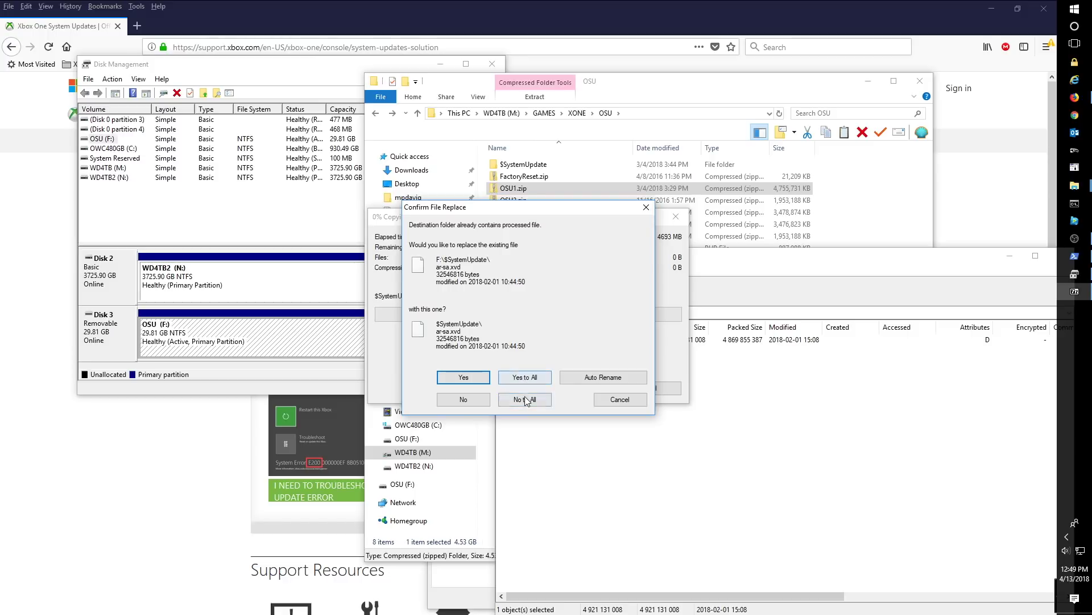
click(525, 399)
key(Escape)
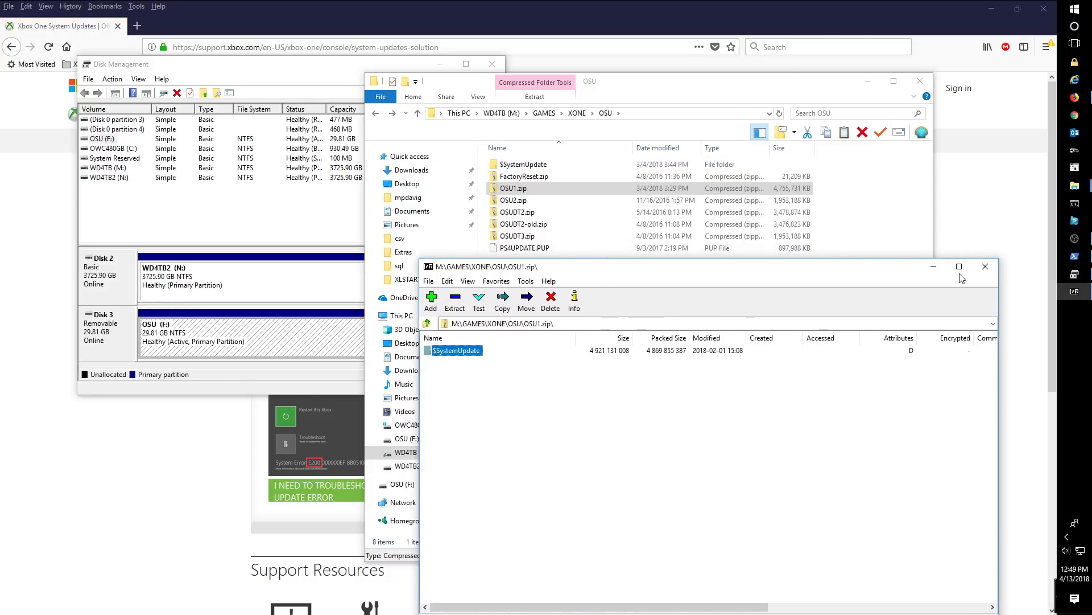
Close 7-Zip and browse the 36 .xvd and log files in F:\$SystemUpdate
click(988, 263)
click(442, 442)
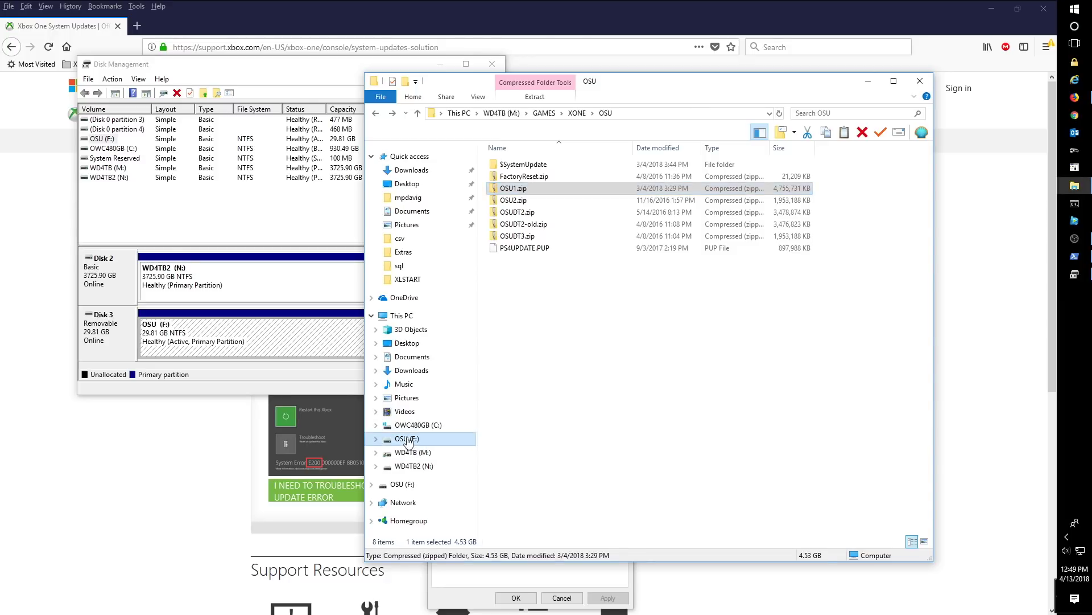
double_click(517, 186)
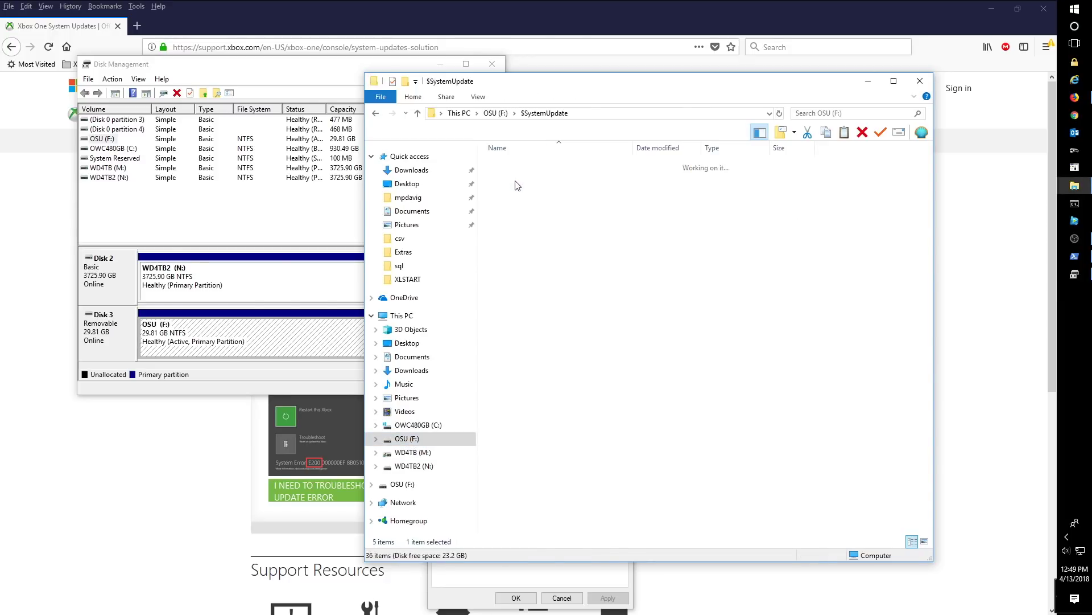
scroll(619, 307, down, 1)
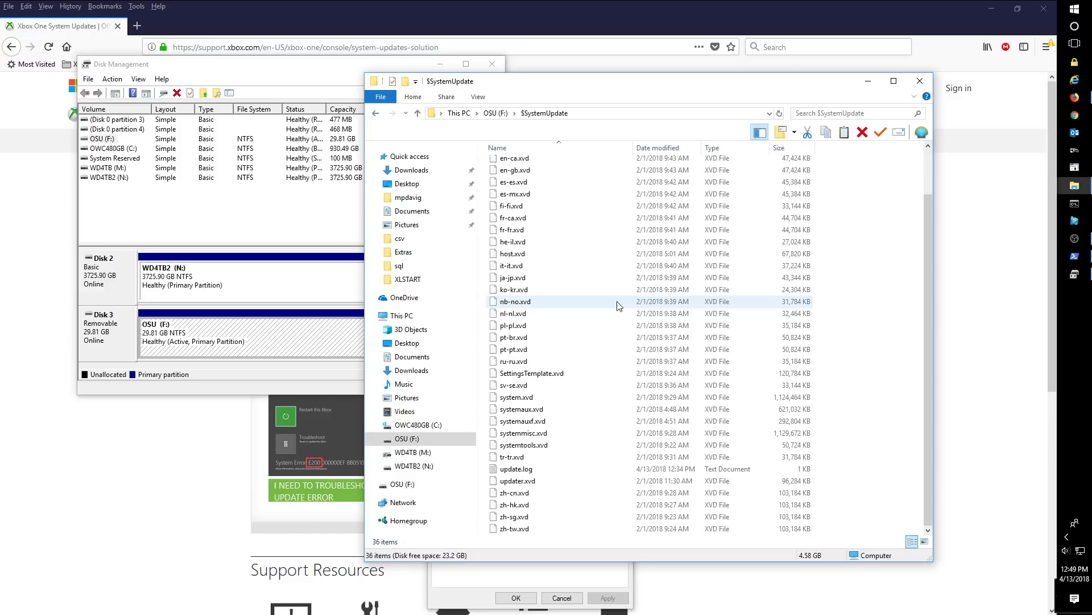
scroll(619, 306, up, 1)
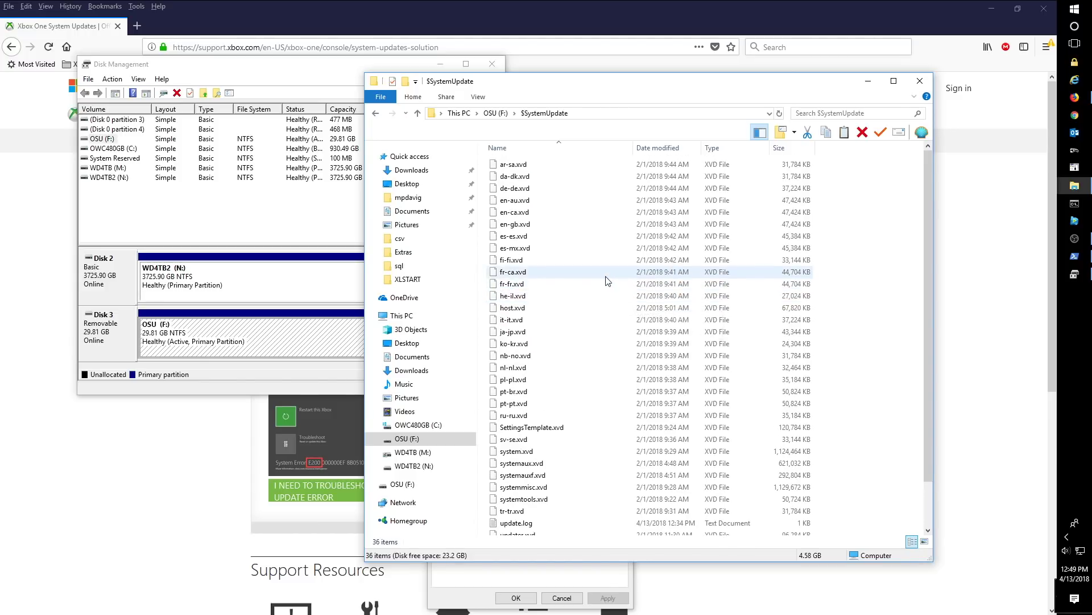
scroll(605, 277, down, 2)
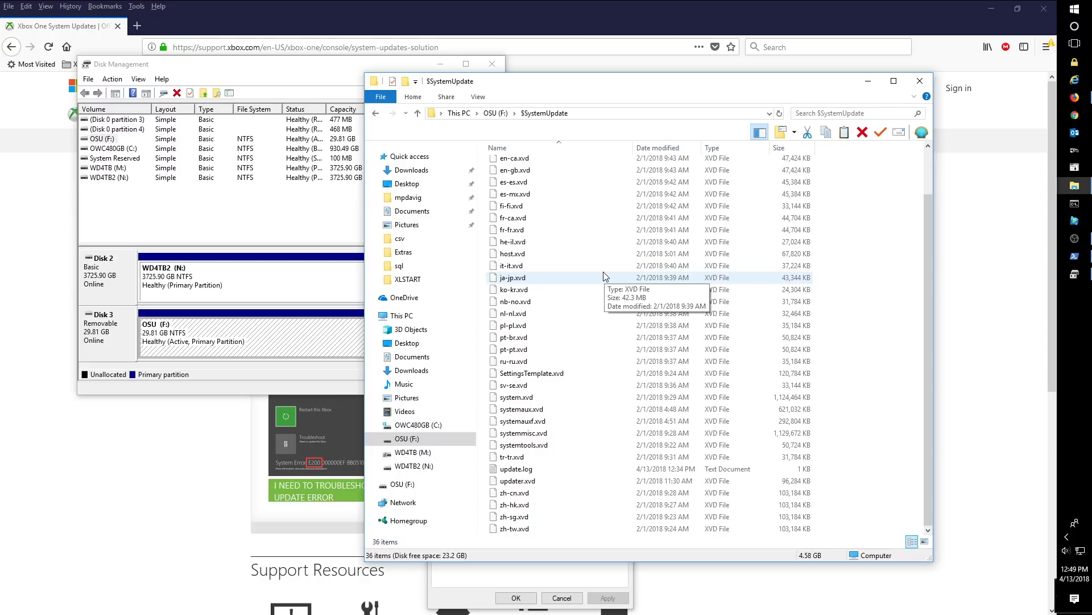
scroll(605, 278, up, 2)
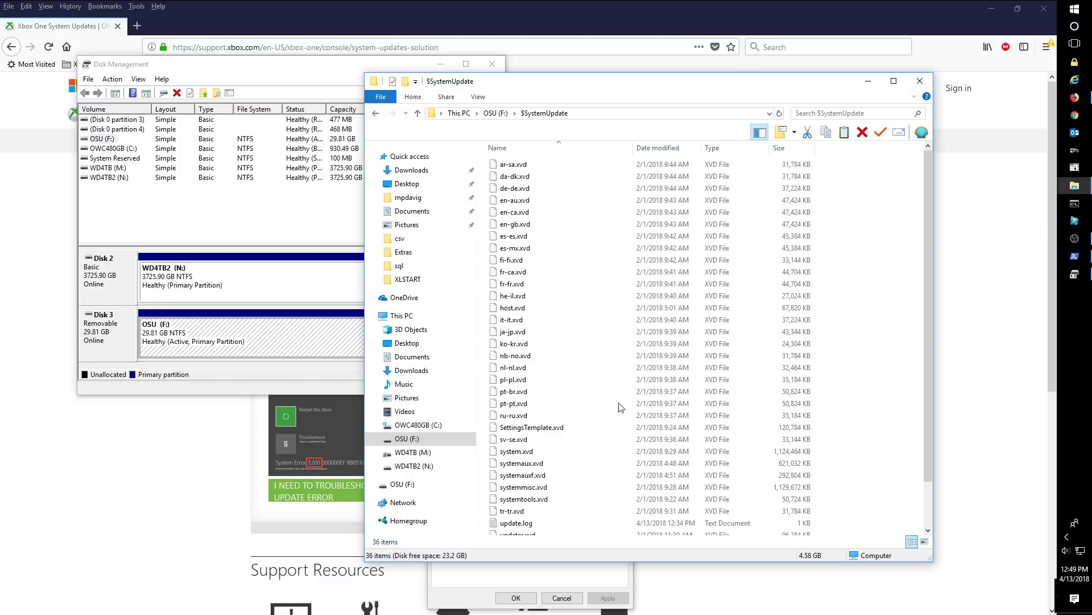
Eject the Cruzer Glide OSU (F:) drive from the system tray and dismiss the Safe To Remove Hardware notice
click(1067, 537)
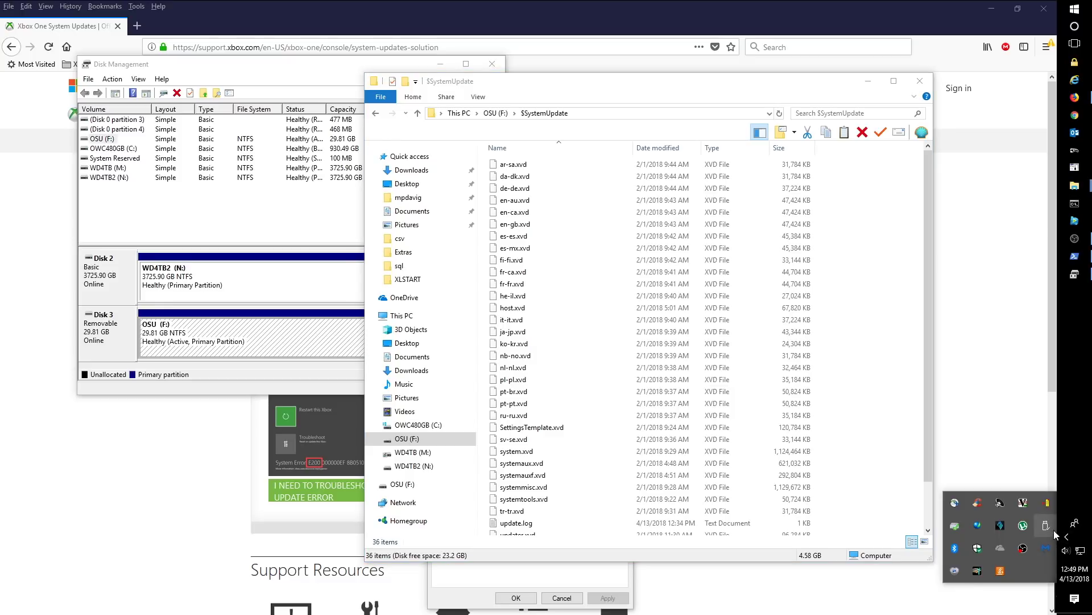
click(1046, 522)
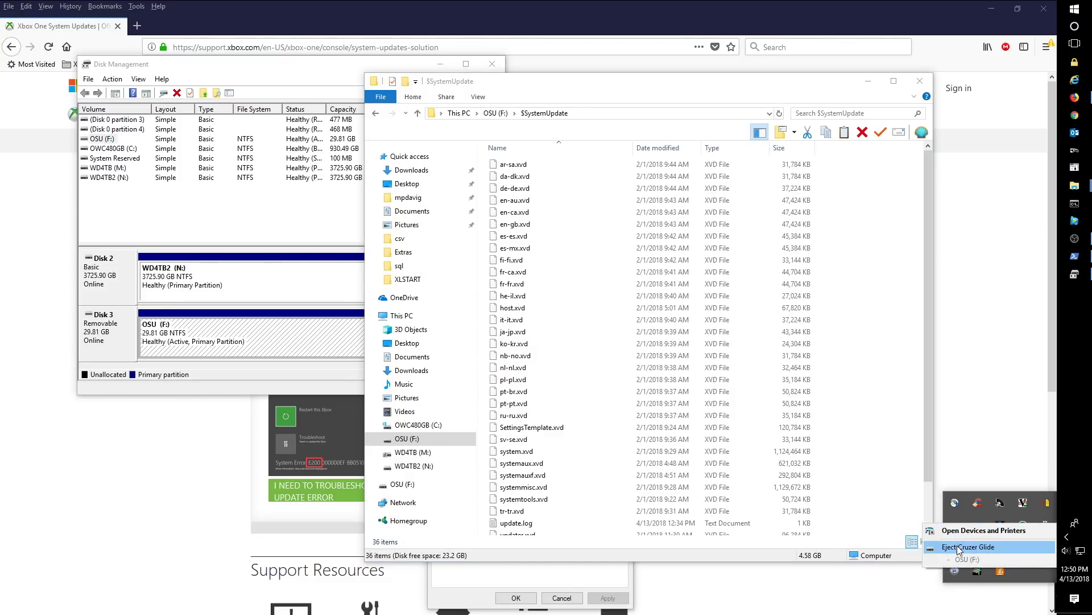
click(1018, 546)
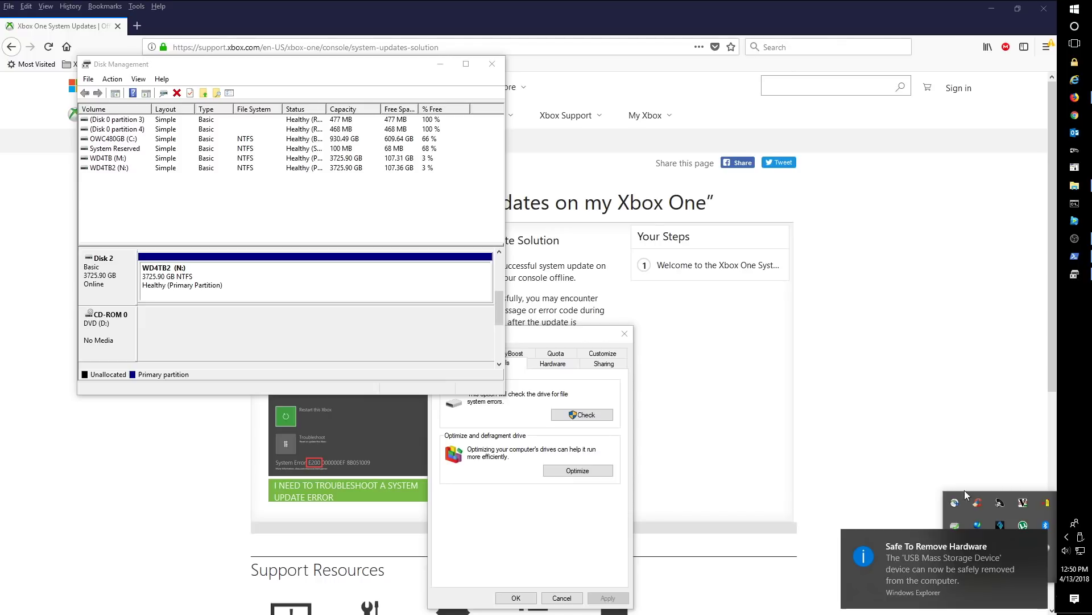
click(911, 558)
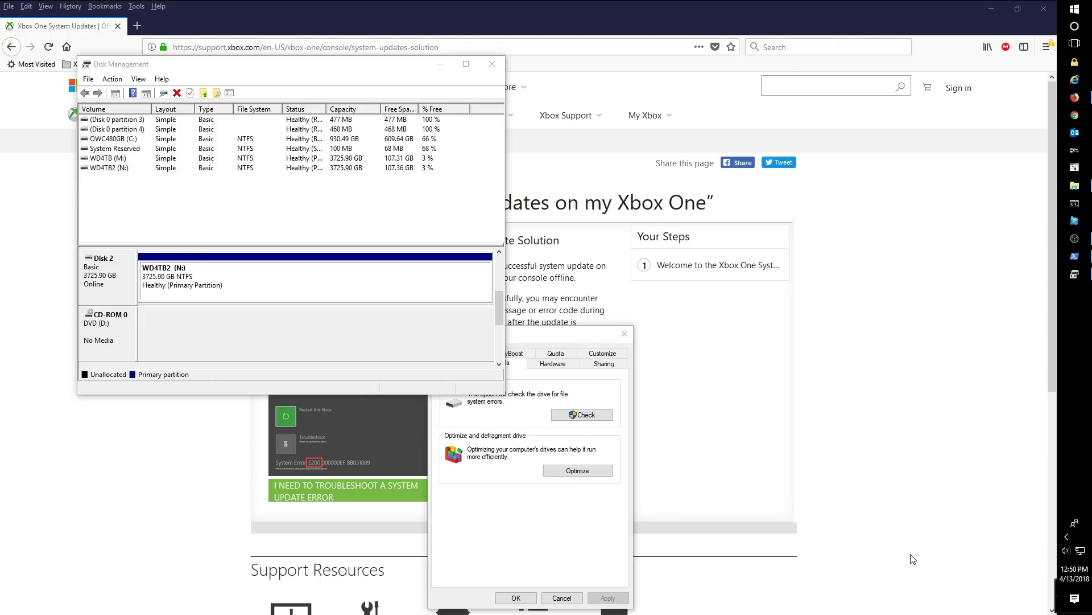